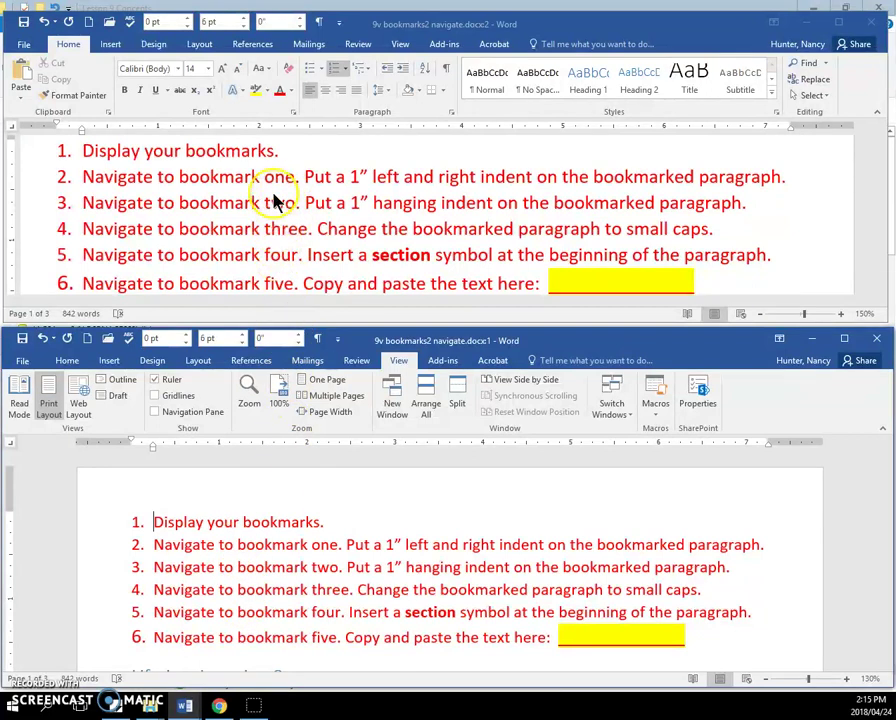
Tick Show bookmarks under Show document content in Word's Advanced options.
left_click(249, 521)
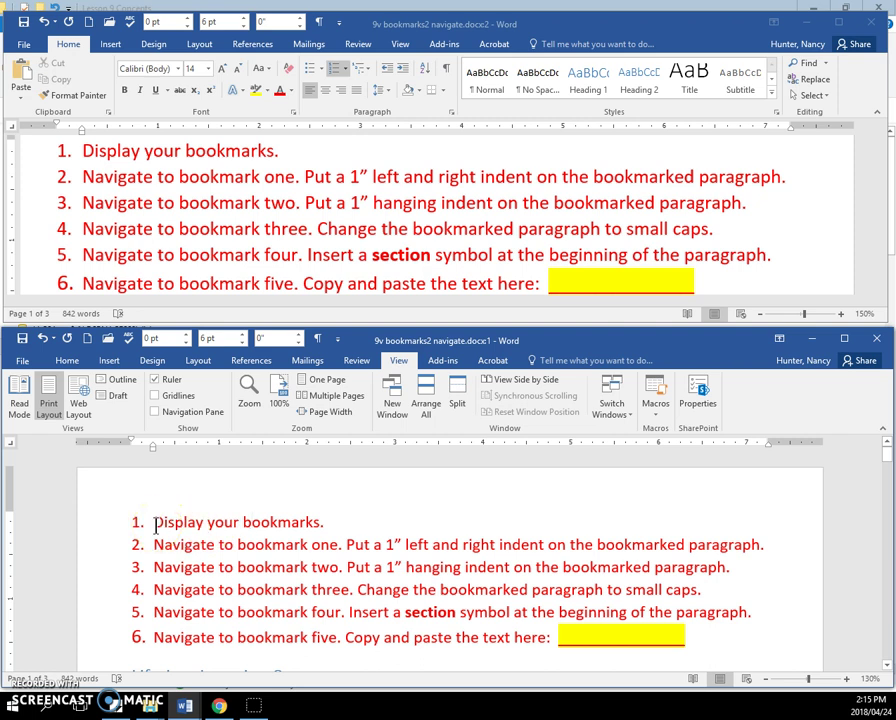
left_click(23, 363)
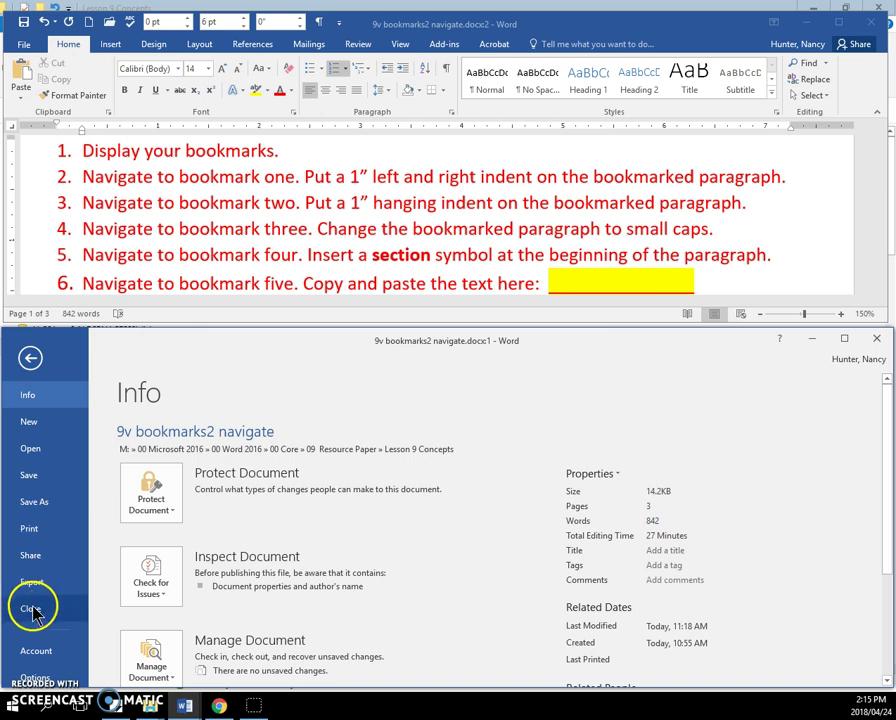
left_click(35, 677)
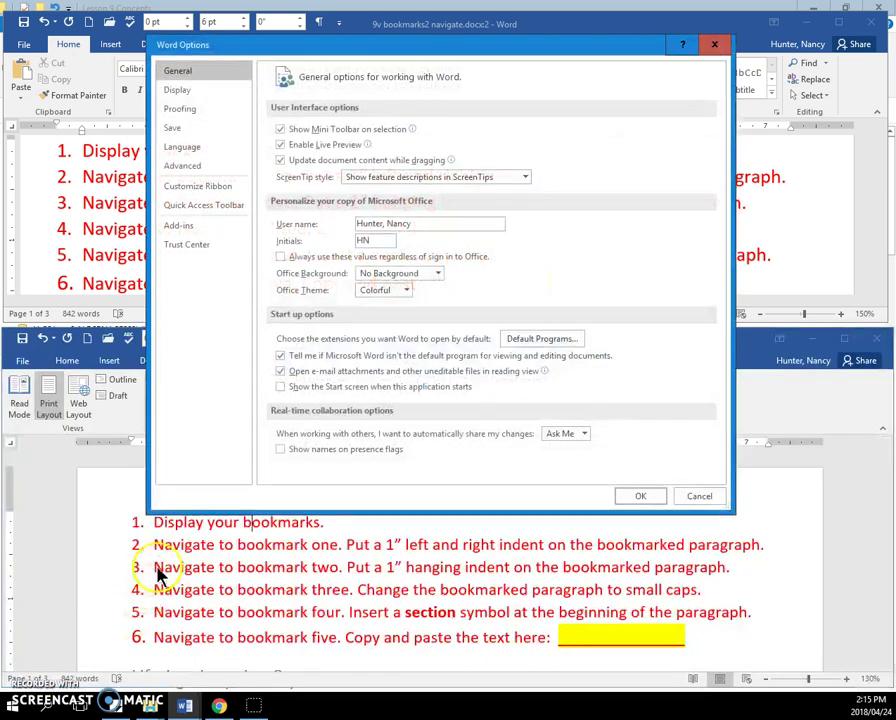
left_click(186, 166)
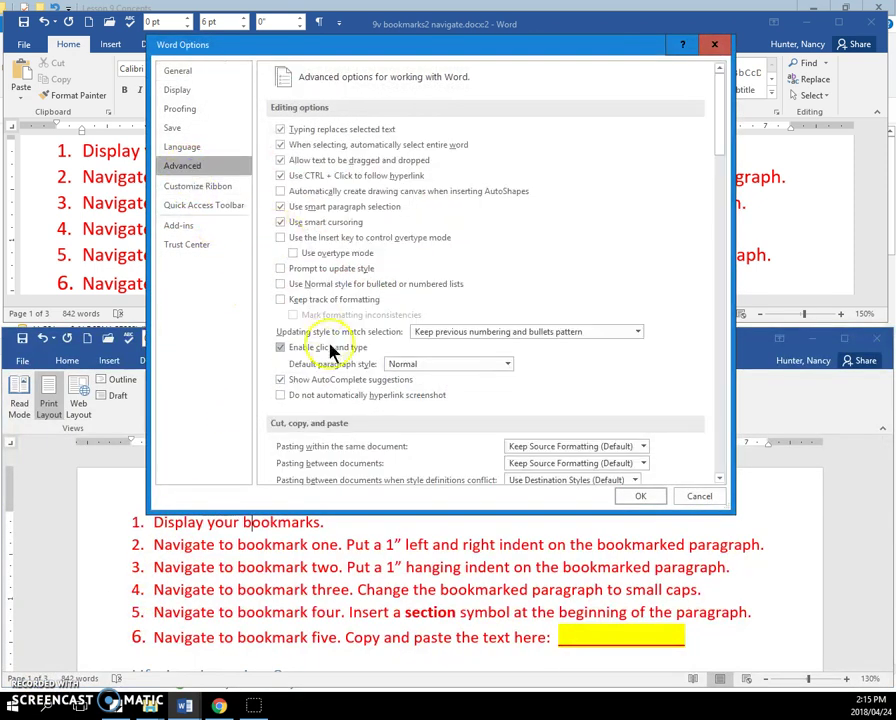
scroll(332, 350, "down", 10)
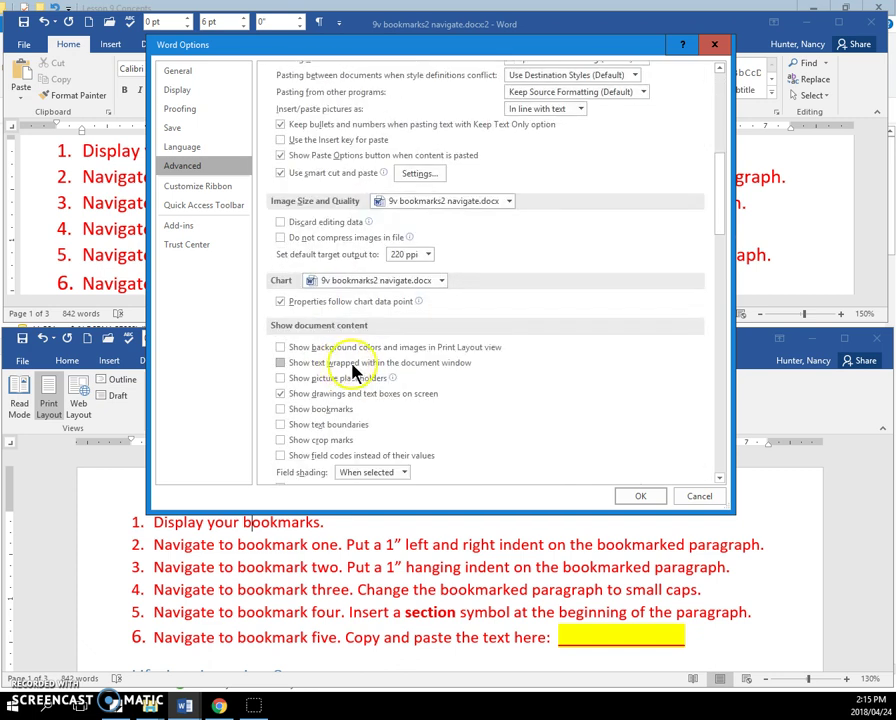
left_click(281, 409)
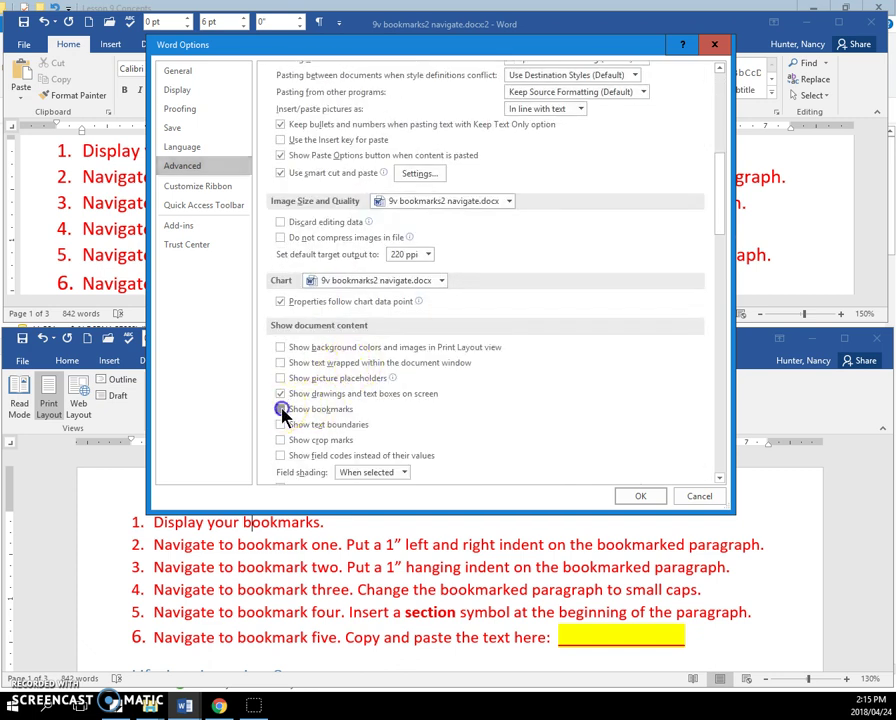
Confirm the Options change and give the Lifetime Learning Centre paragraph 1" left and right indents.
left_click(636, 496)
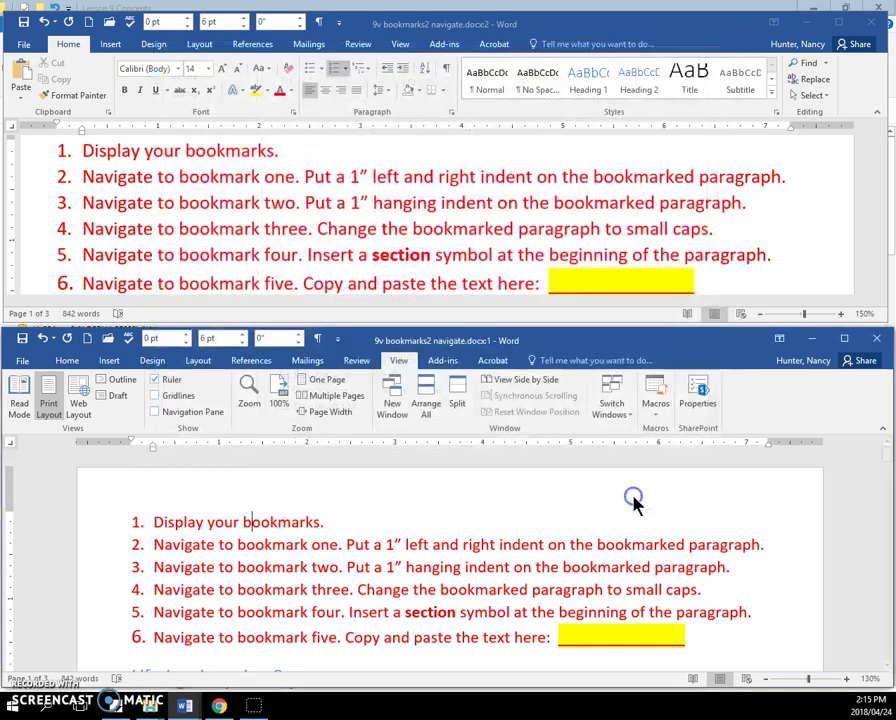
scroll(320, 548, "down", 4)
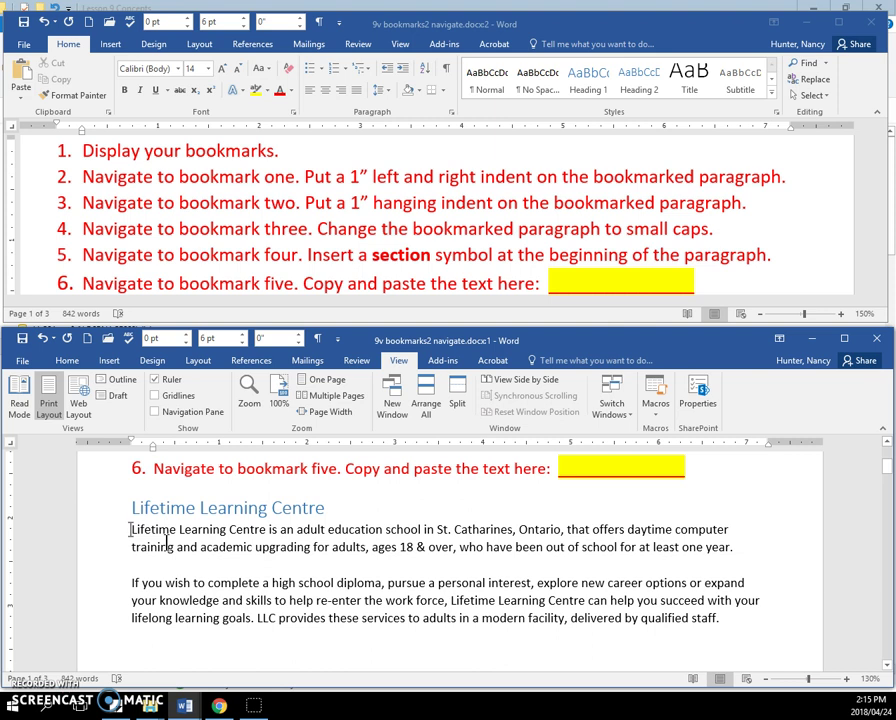
left_click(137, 531)
left_click(134, 531)
left_click(197, 362)
left_click(303, 398)
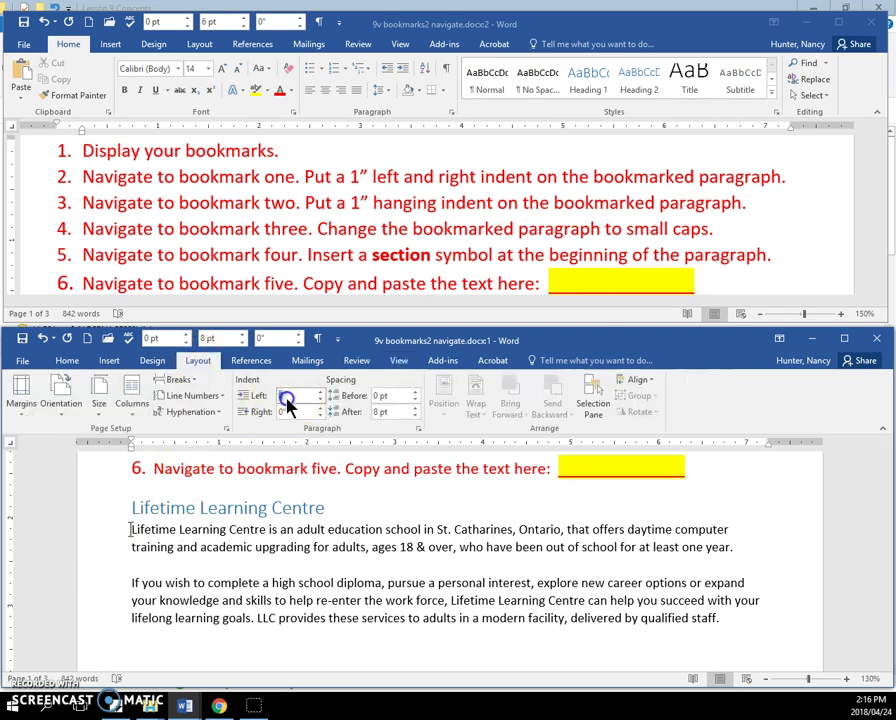
type("1")
left_click(289, 413)
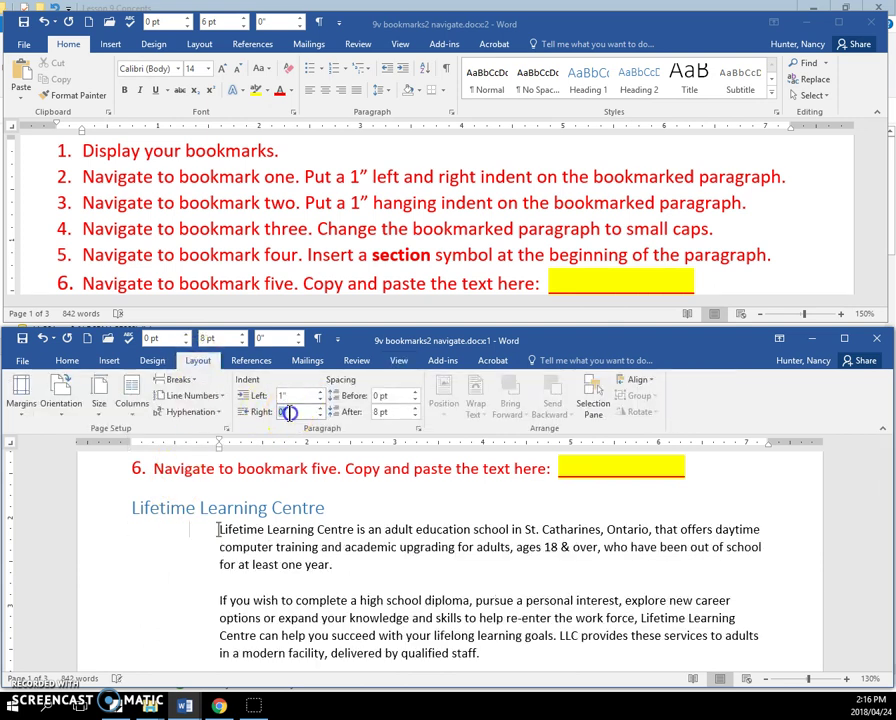
type("1")
key("Return")
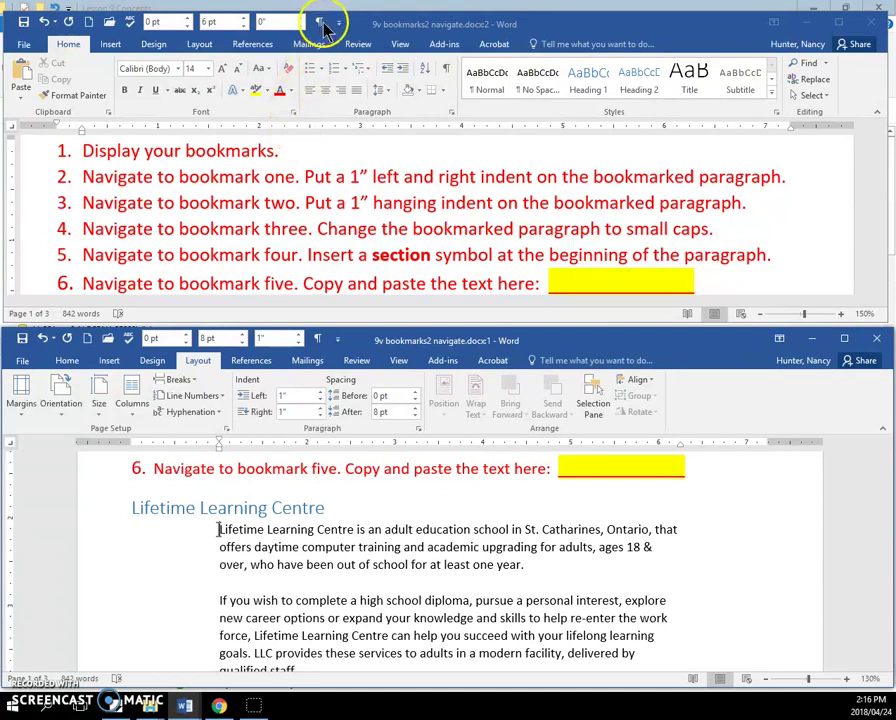
Turn on Show/Hide ¶ formatting marks in the lower document.
left_click(282, 254)
left_click(315, 343)
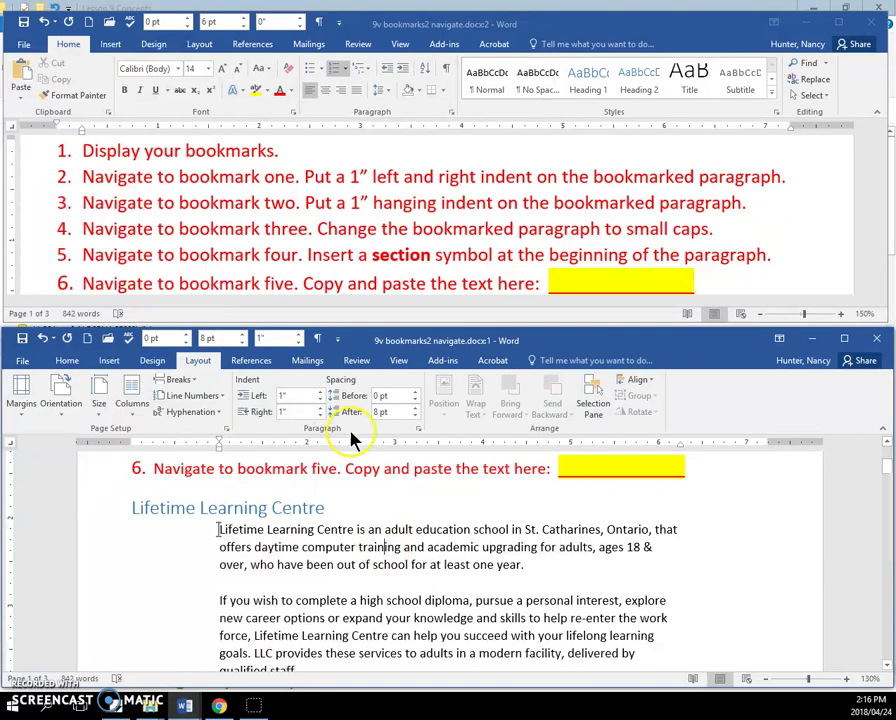
left_click(316, 340)
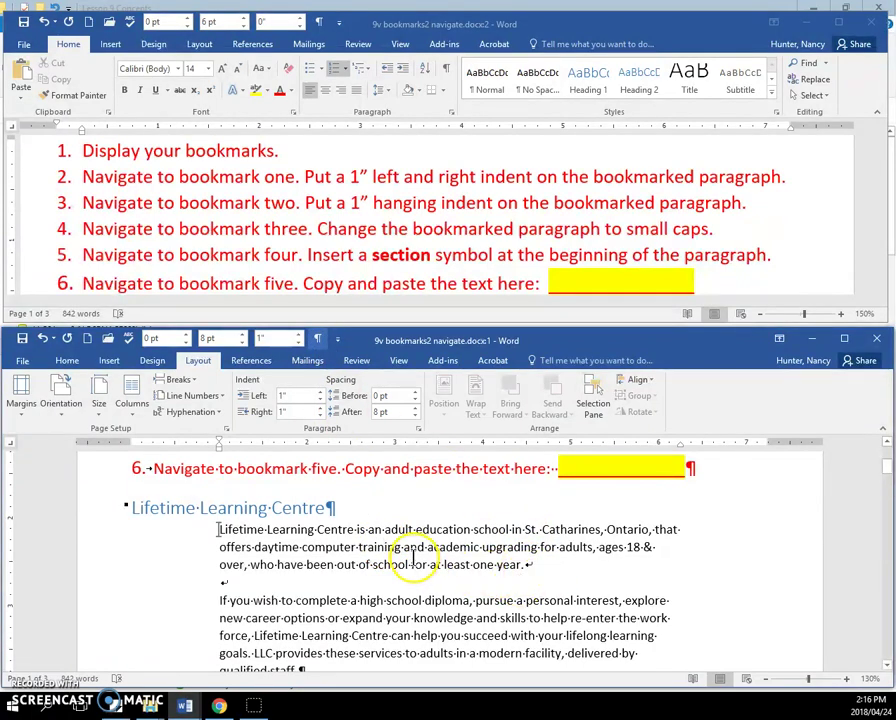
left_click(531, 566)
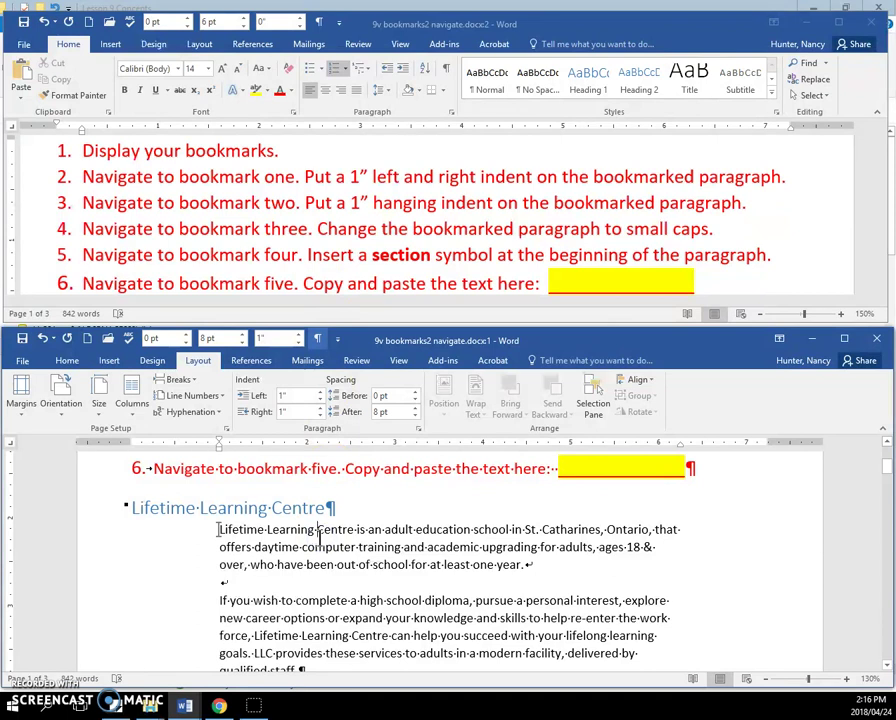
Jump to bookmark 'two' with Go To (Ctrl+G).
key("ctrl+g")
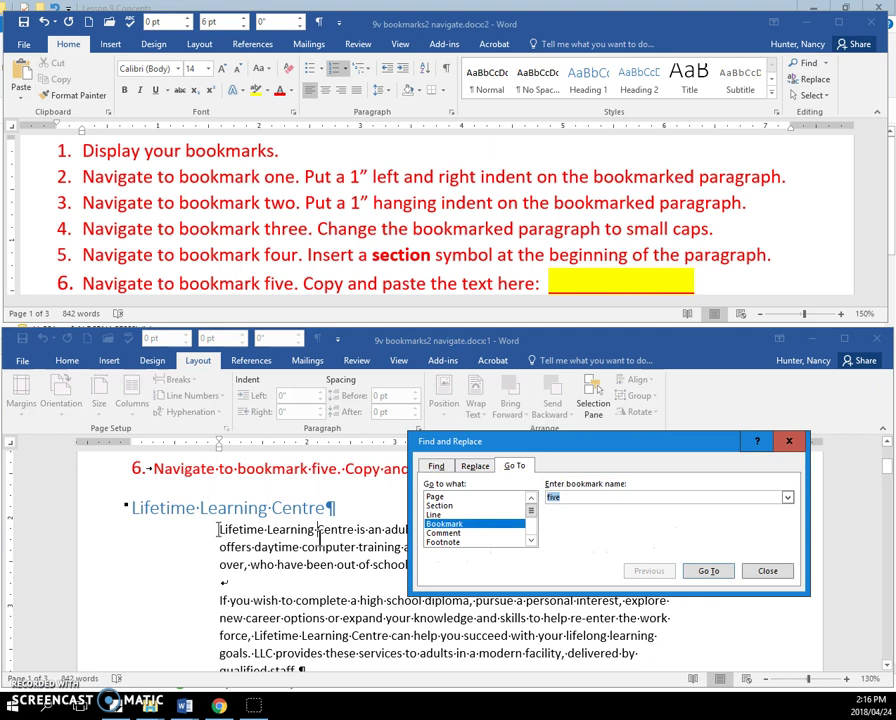
left_click(787, 497)
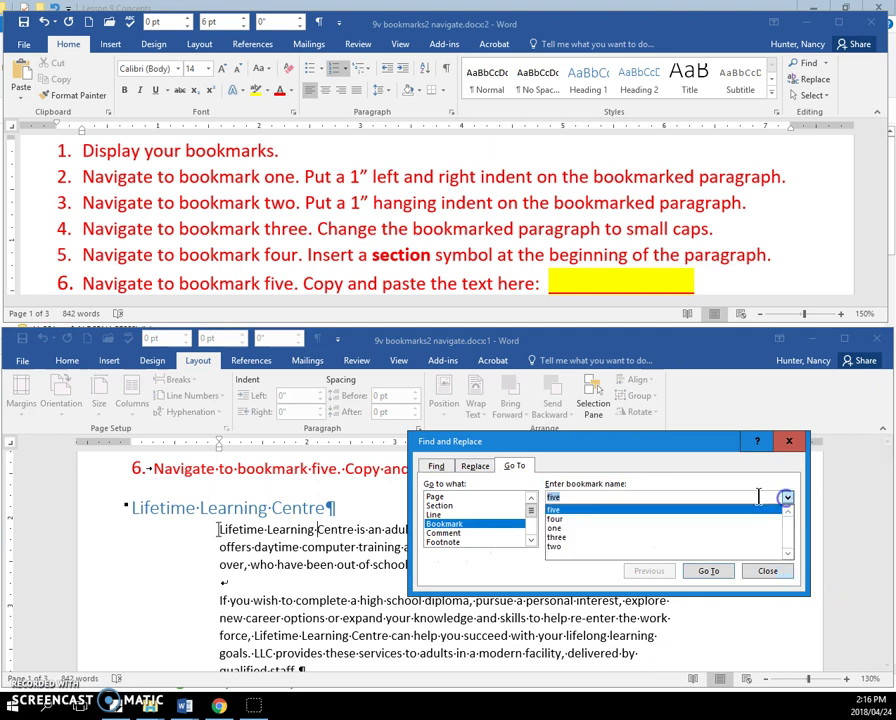
left_click(592, 546)
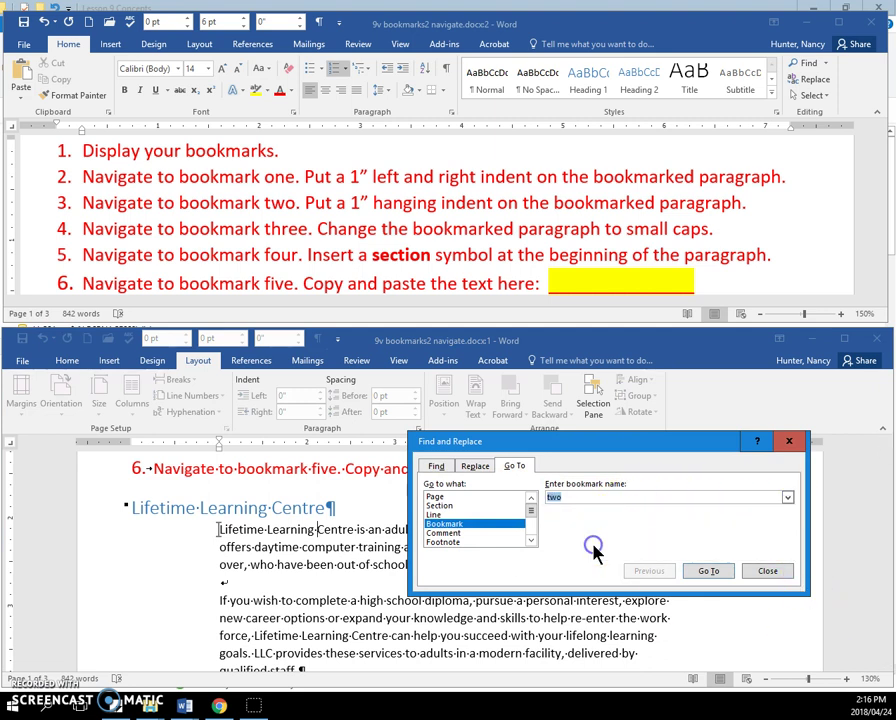
left_click(710, 572)
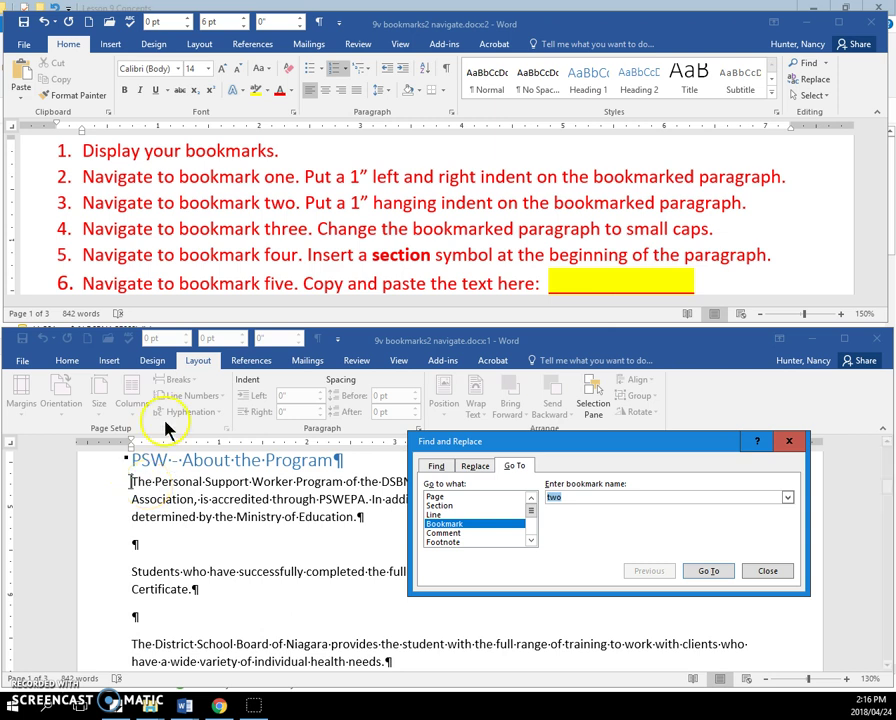
Give the bookmark two paragraph a 1" hanging indent in the Paragraph dialog.
left_click(68, 361)
left_click(397, 428)
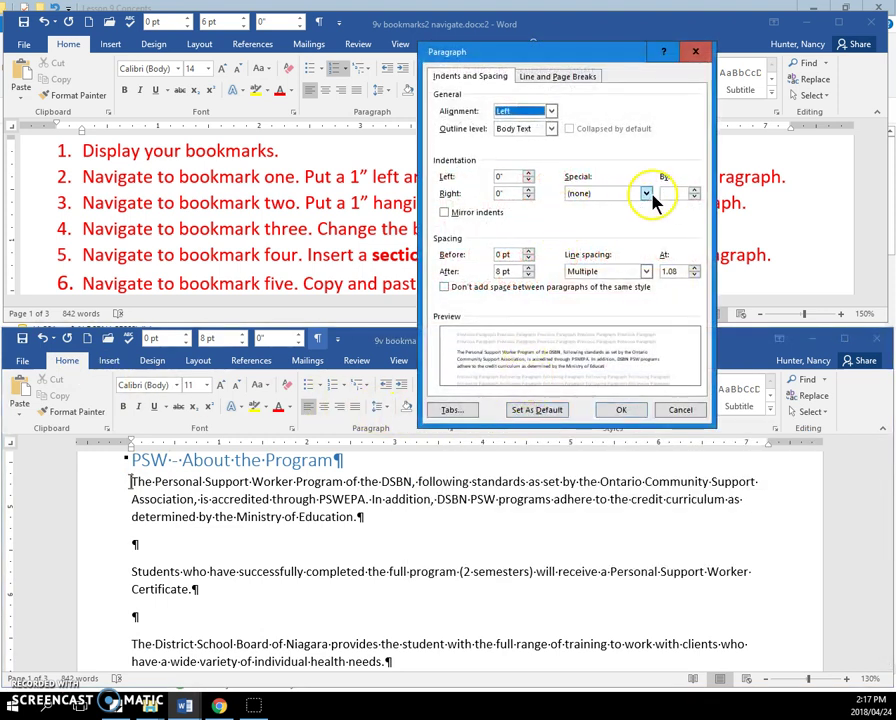
left_click(646, 193)
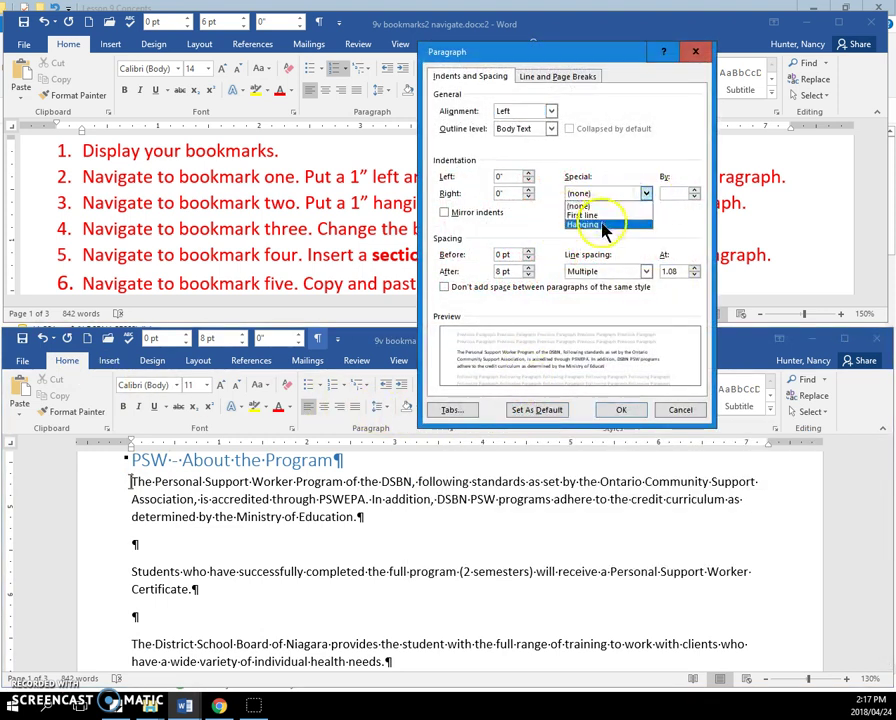
left_click(612, 224)
left_click(672, 192)
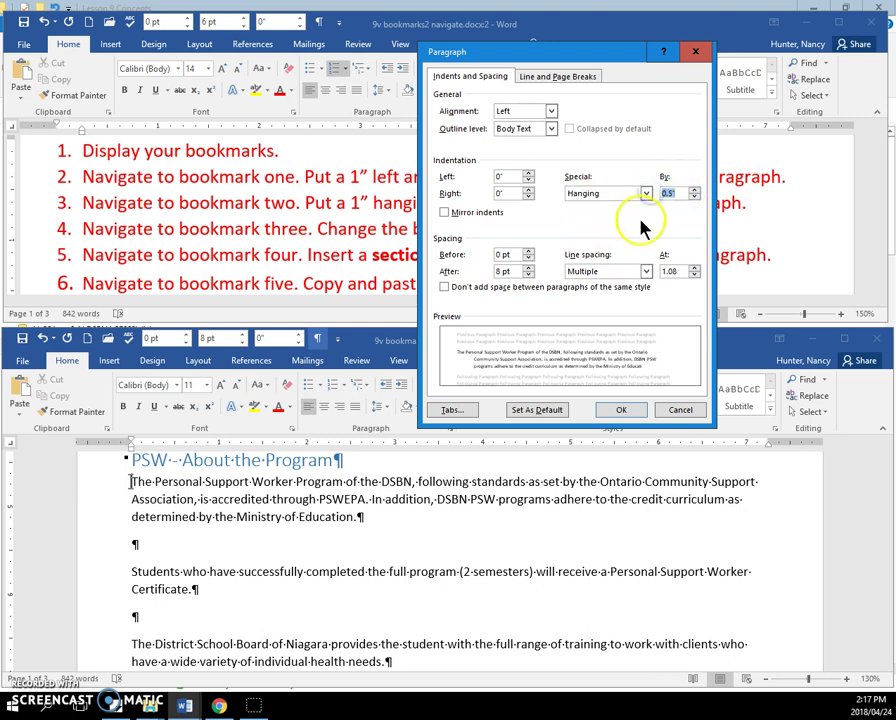
type("1")
left_click(617, 410)
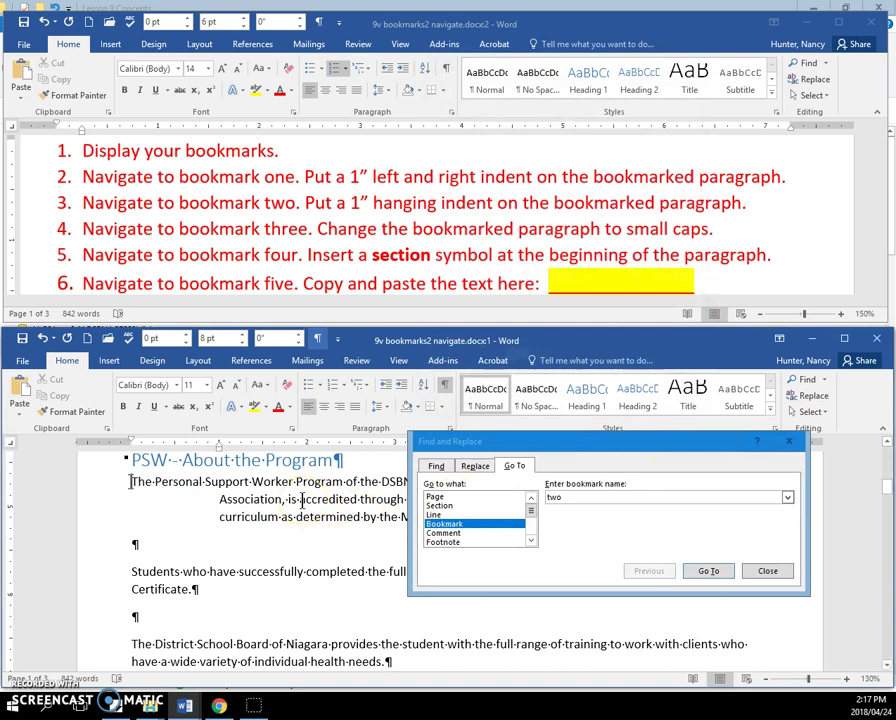
Choose bookmark 'three' in the Go To list and jump to its paragraph.
left_click(787, 497)
left_click(590, 538)
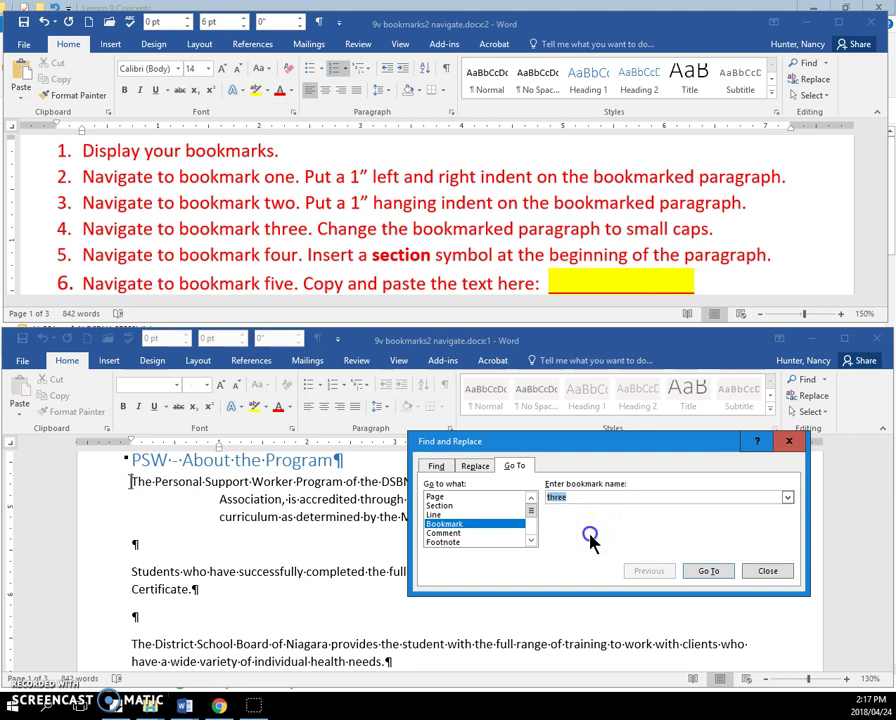
left_click(706, 571)
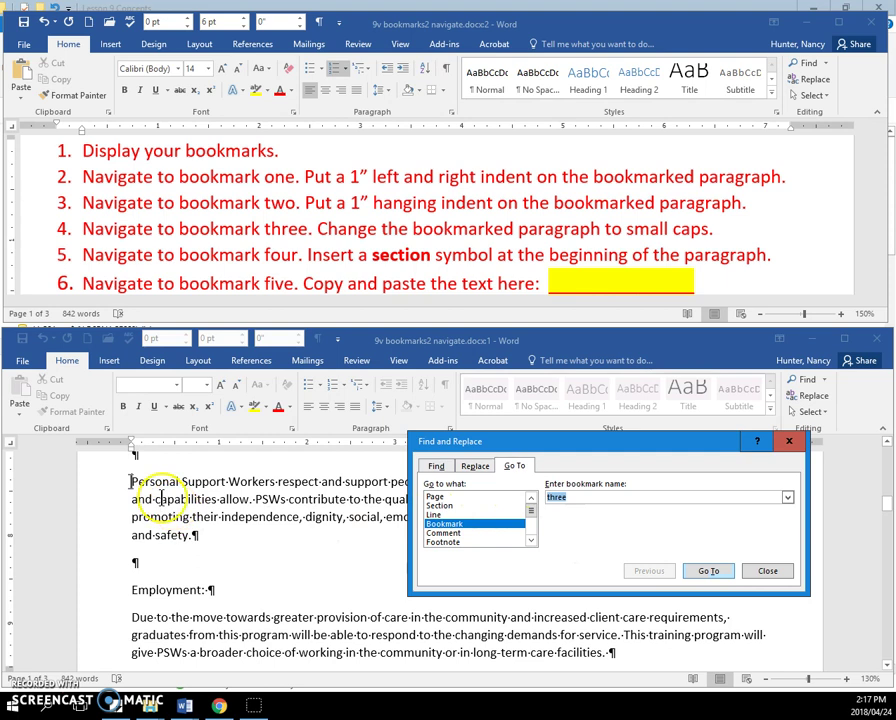
Select the 'Personal Support Workers respect' paragraph and apply Small caps in the Font dialog.
left_click(113, 484)
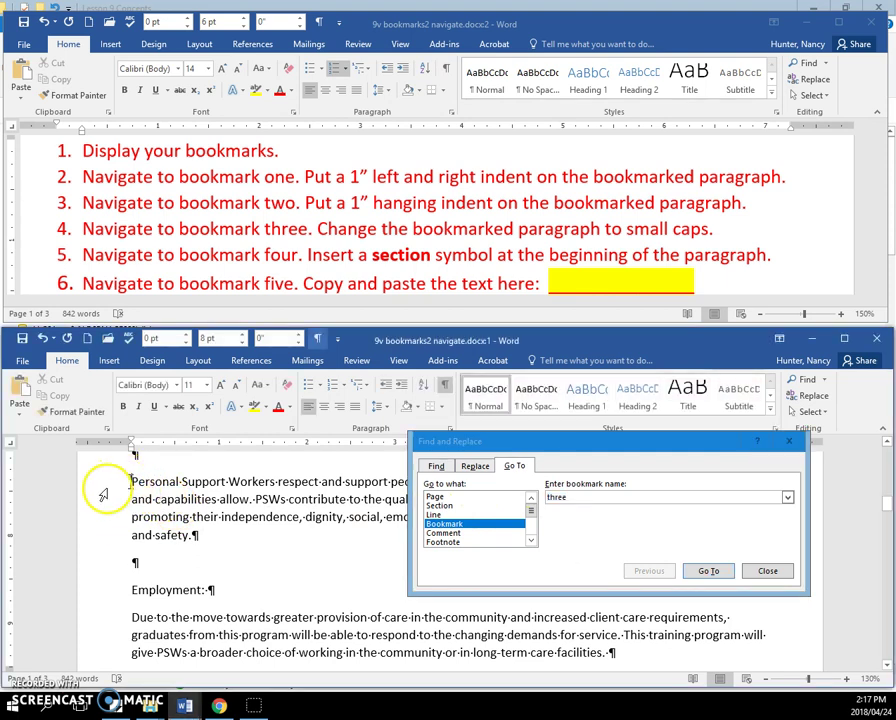
left_click_drag(110, 484, 100, 533)
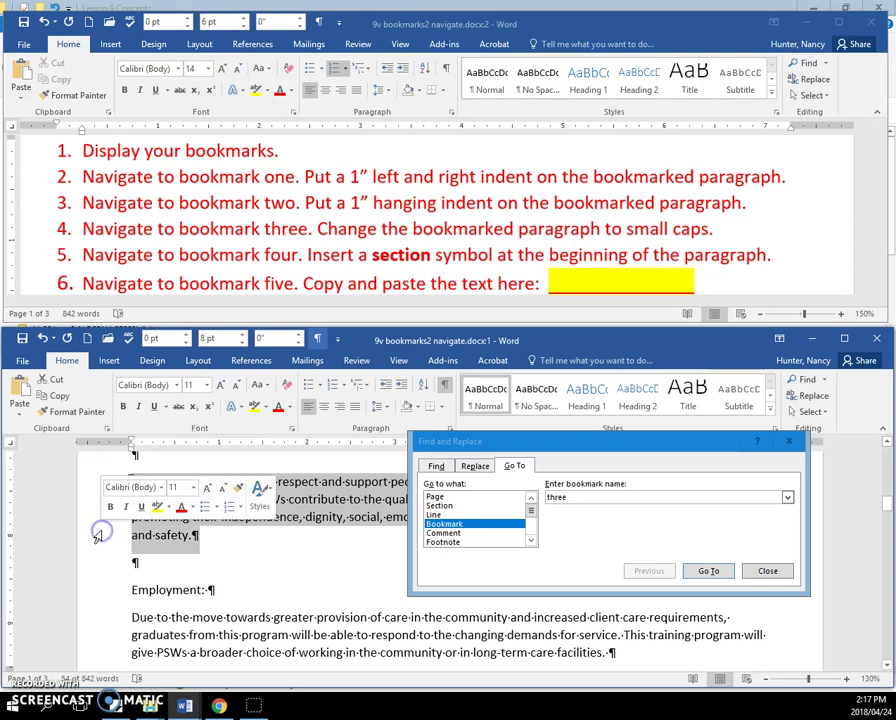
left_click(293, 431)
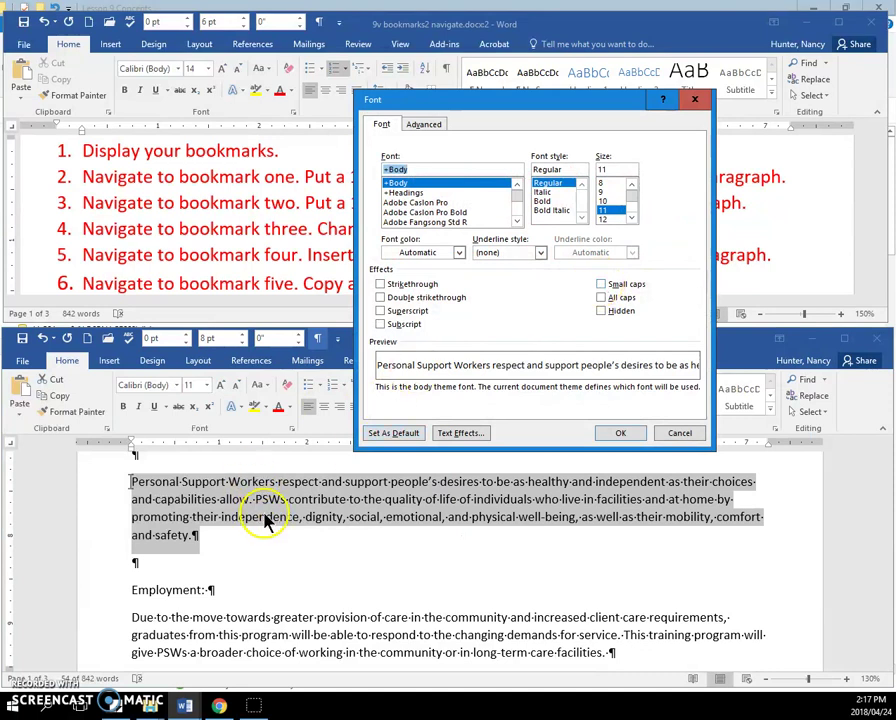
left_click(601, 285)
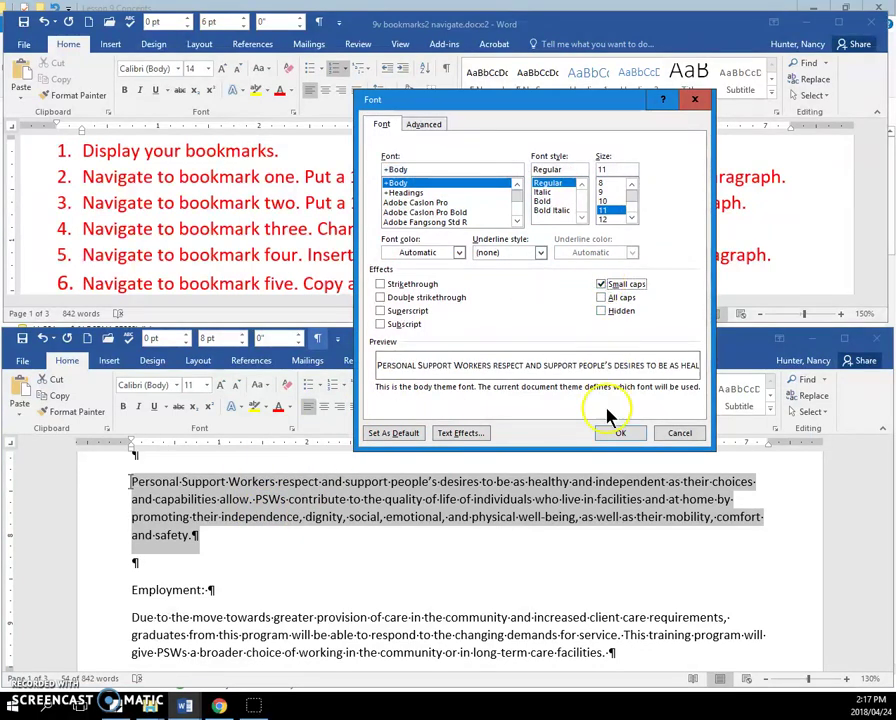
left_click(620, 432)
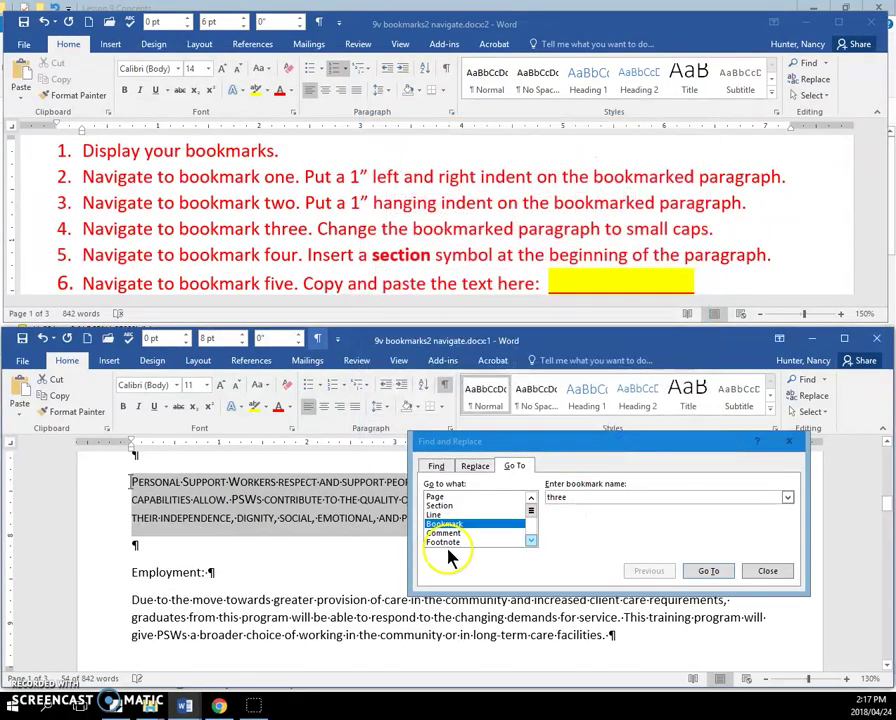
Jump to bookmark 'four' and place the cursor at the start of its paragraph.
left_click(349, 598)
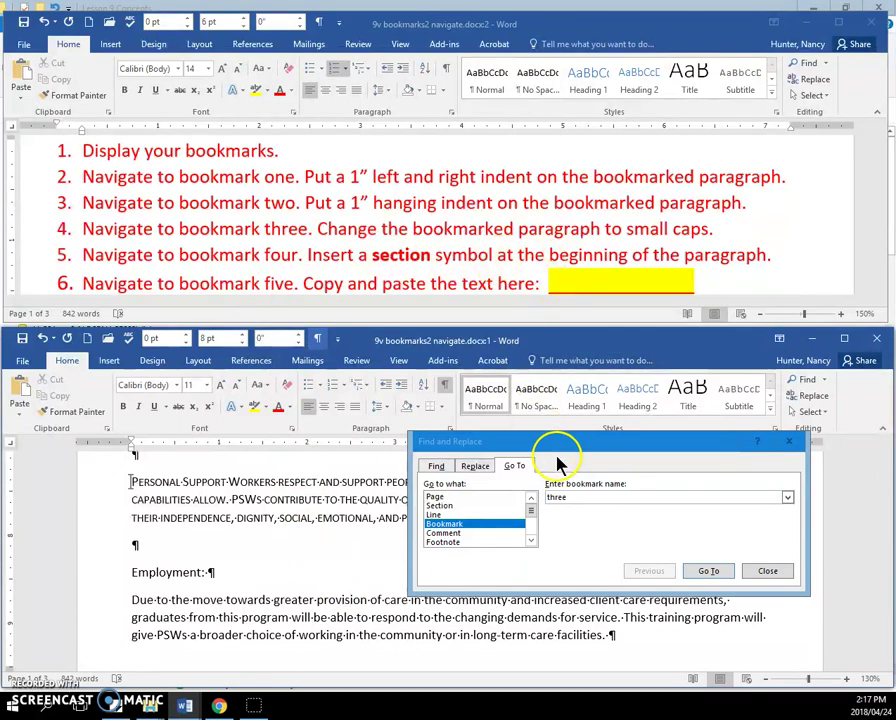
left_click(788, 498)
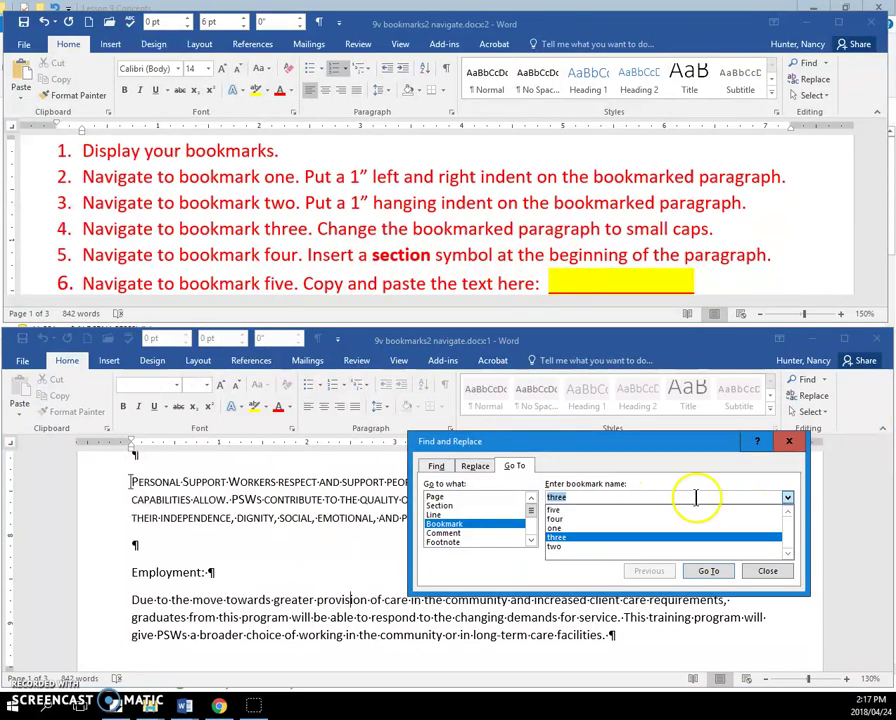
left_click(620, 520)
left_click(704, 571)
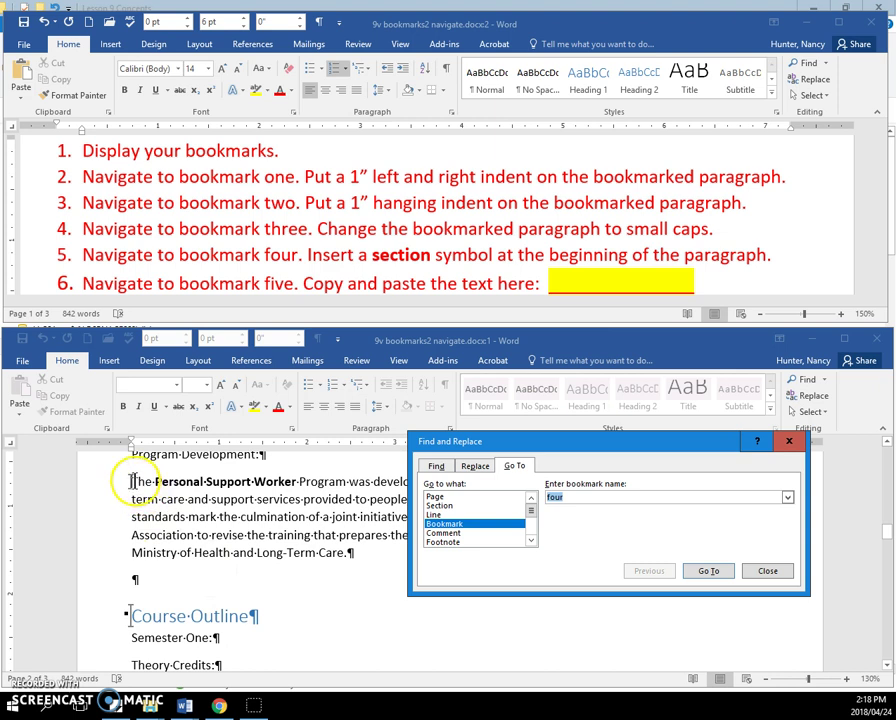
left_click(190, 490)
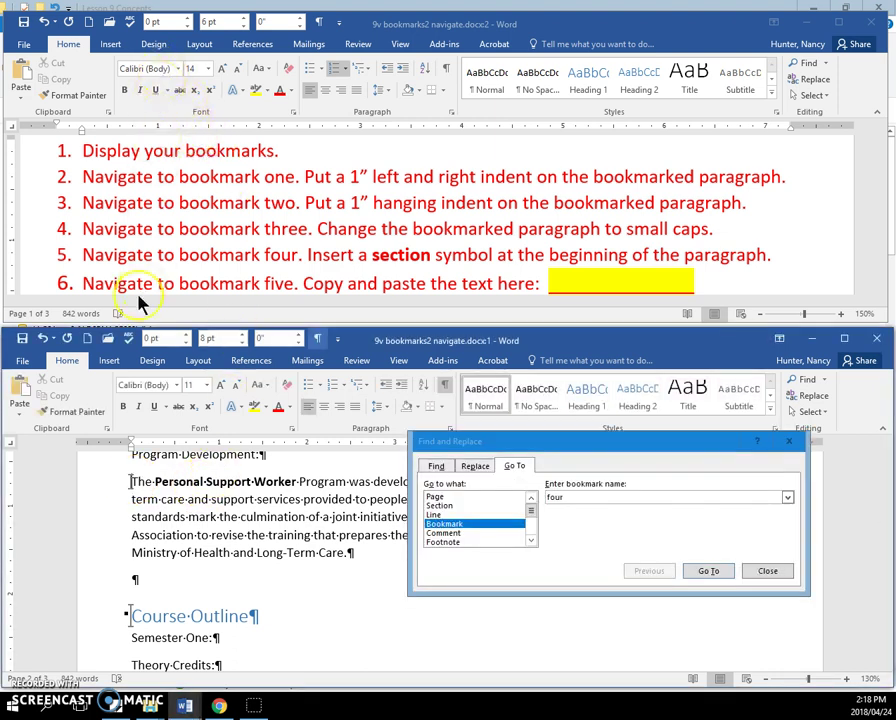
Insert the Section (§) special character via More Symbols at the paragraph start.
left_click(109, 360)
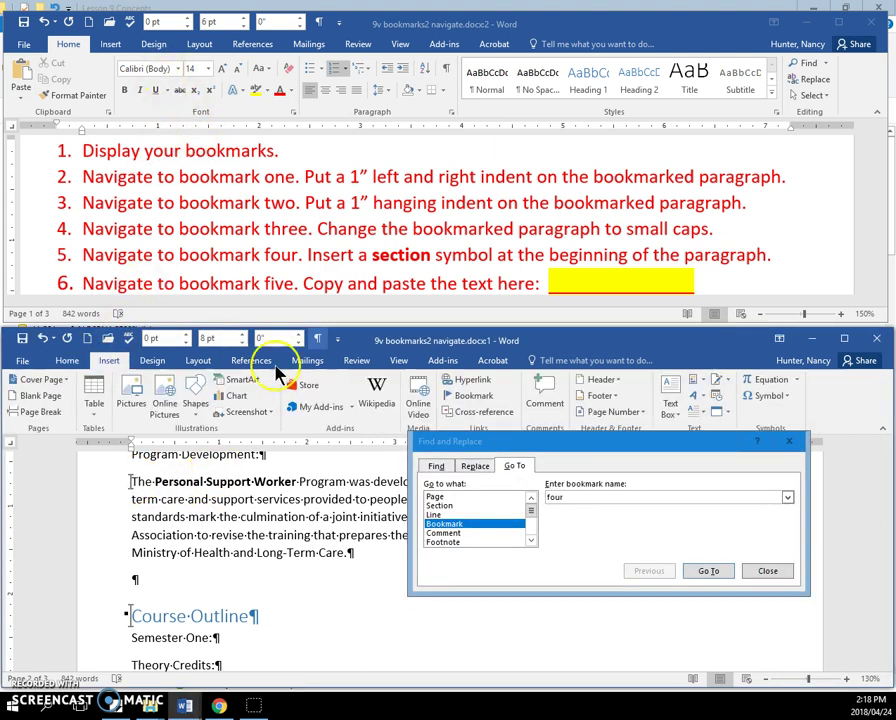
left_click(769, 398)
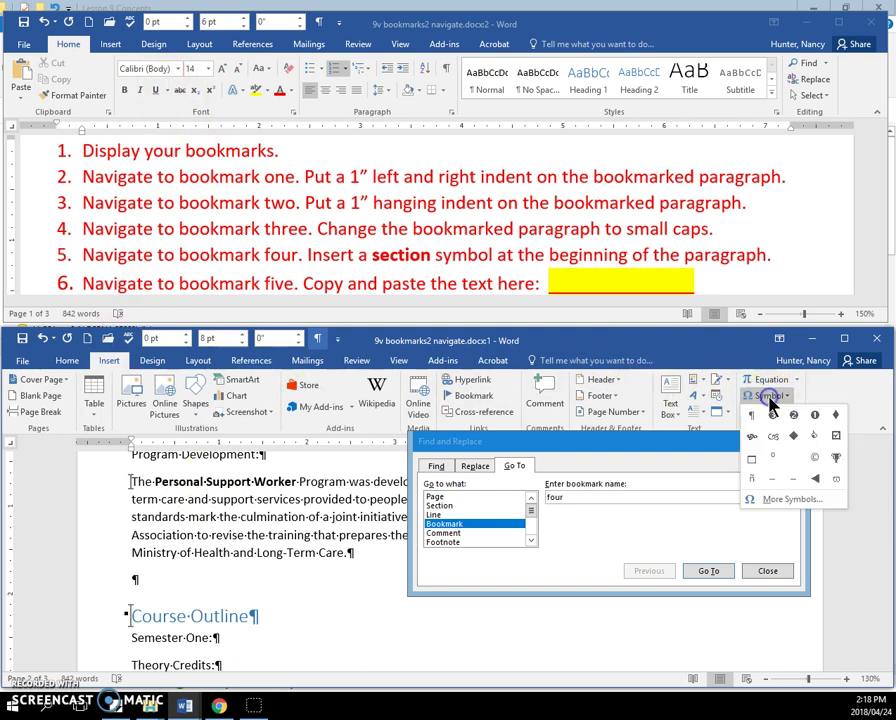
left_click(792, 499)
left_click(477, 233)
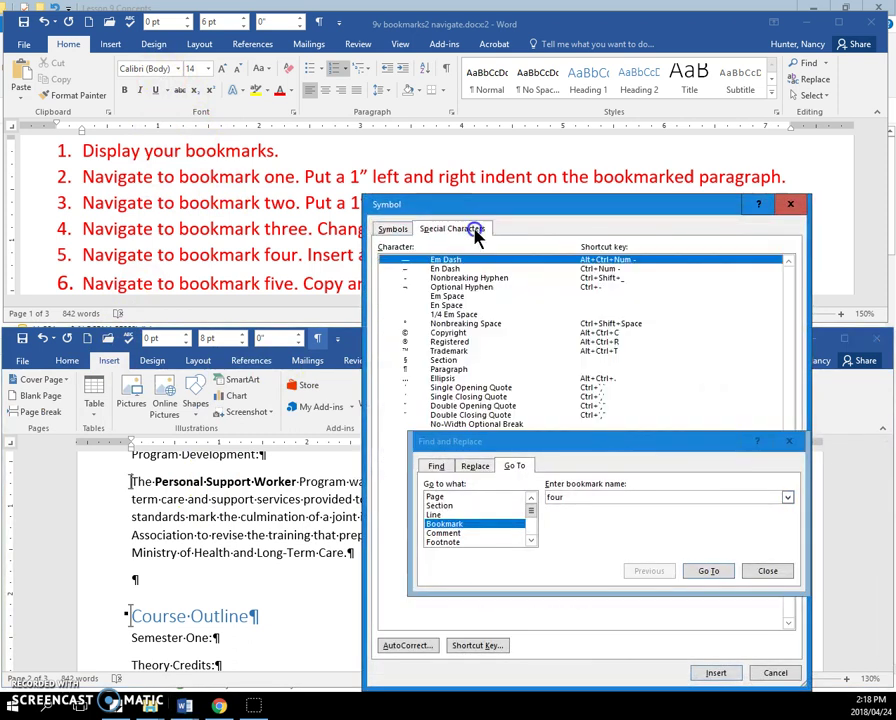
left_click(441, 362)
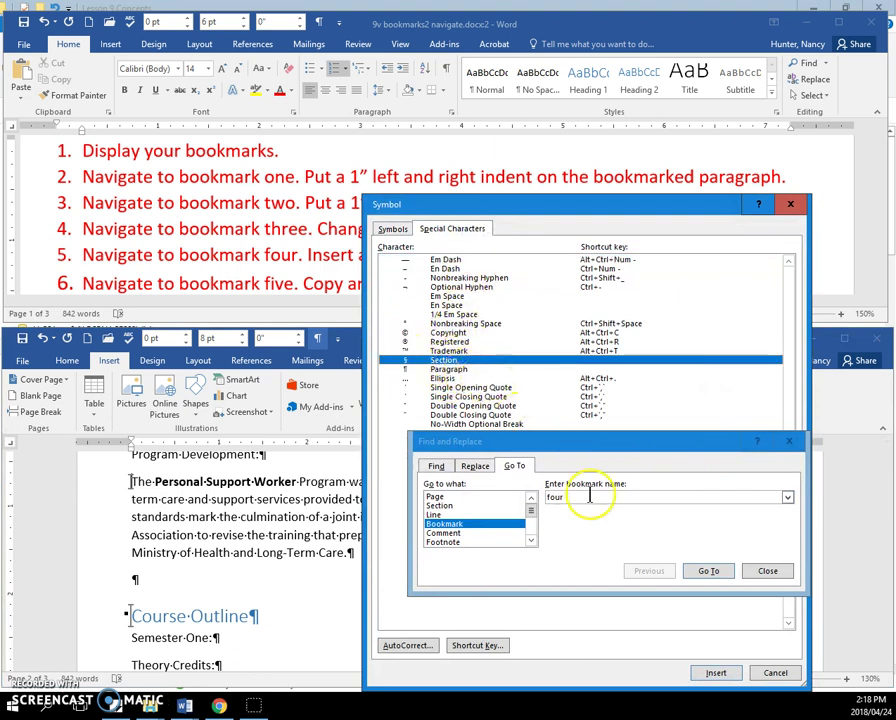
left_click(716, 673)
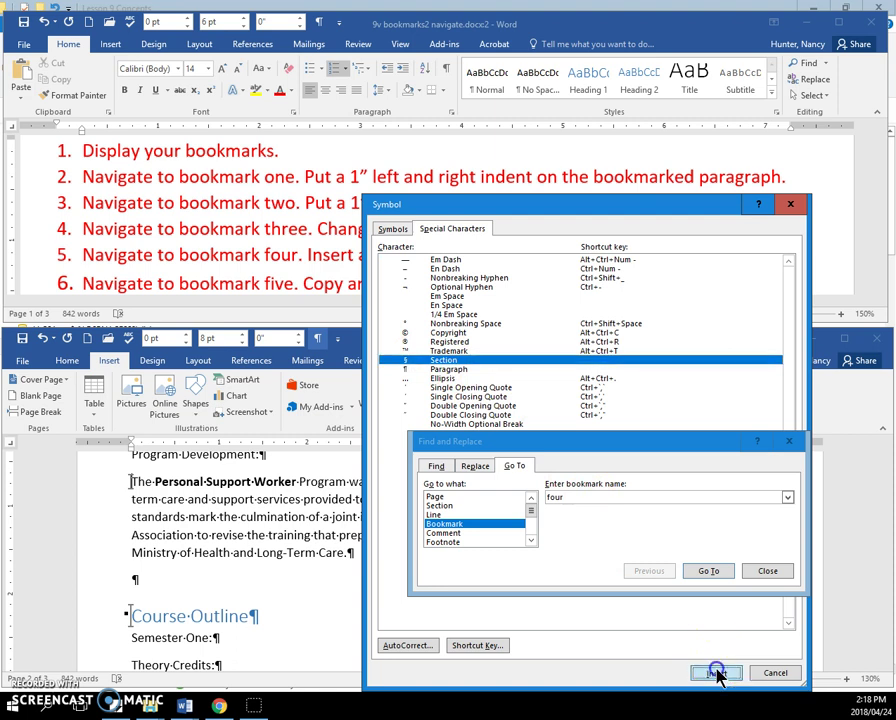
Close the Symbol dialog, jump to bookmark 'five', and select the Course Outline heading.
left_click(768, 675)
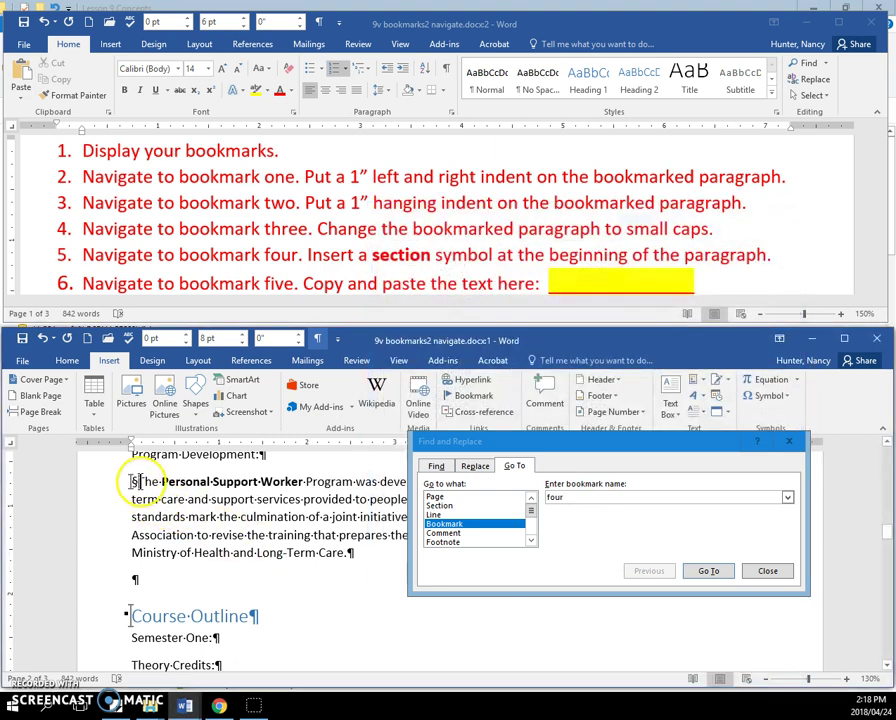
left_click(787, 499)
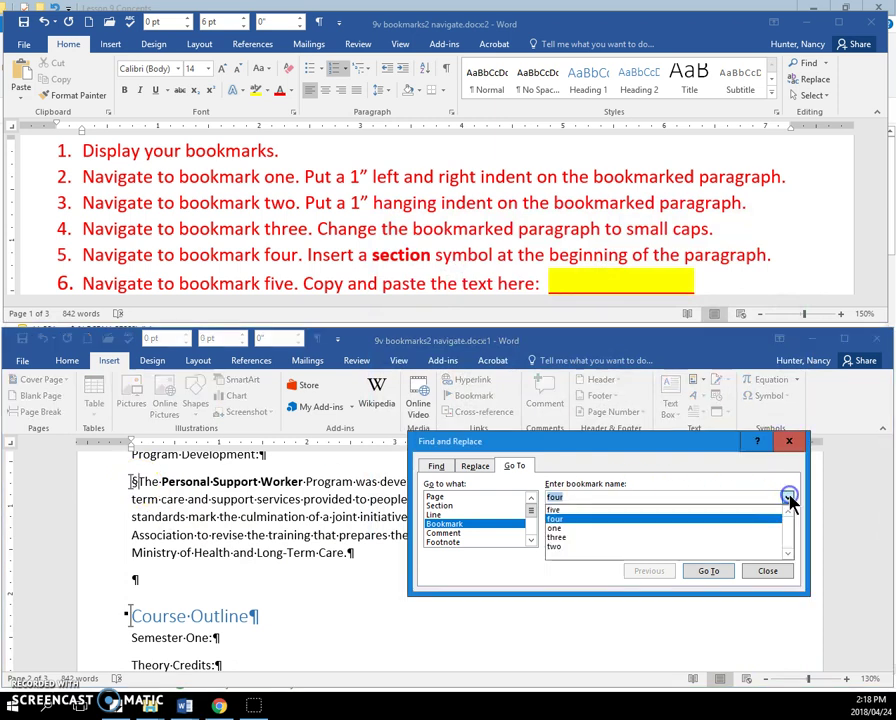
left_click(600, 512)
left_click(708, 578)
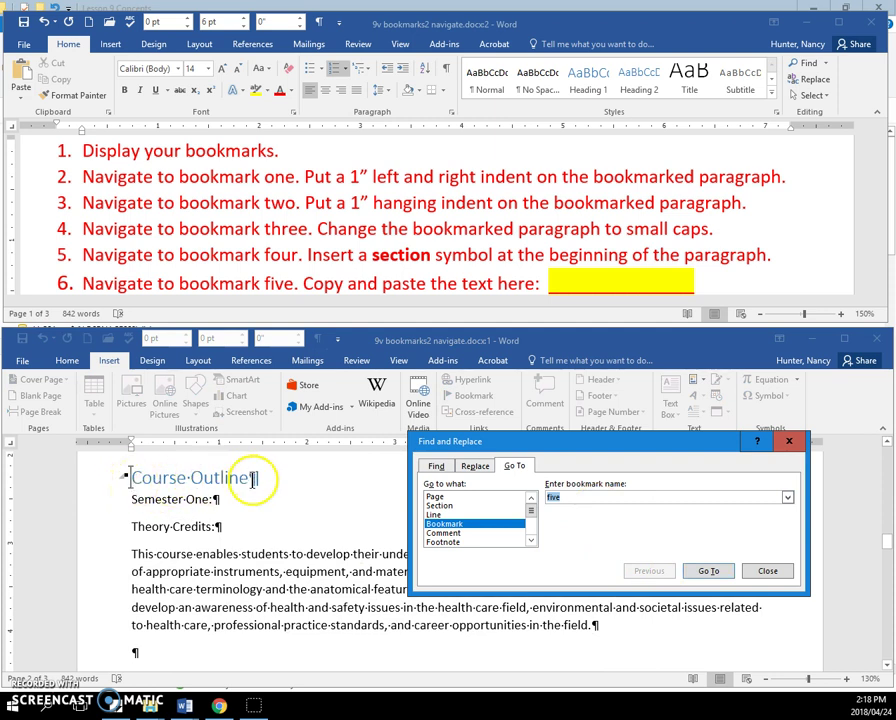
left_click(253, 478)
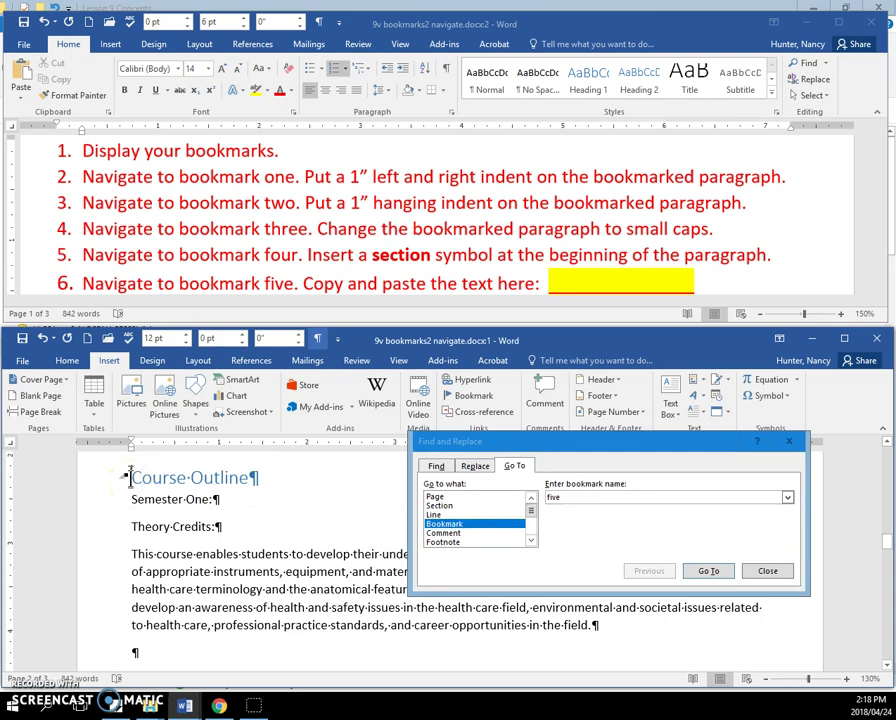
left_click_drag(155, 480, 244, 468)
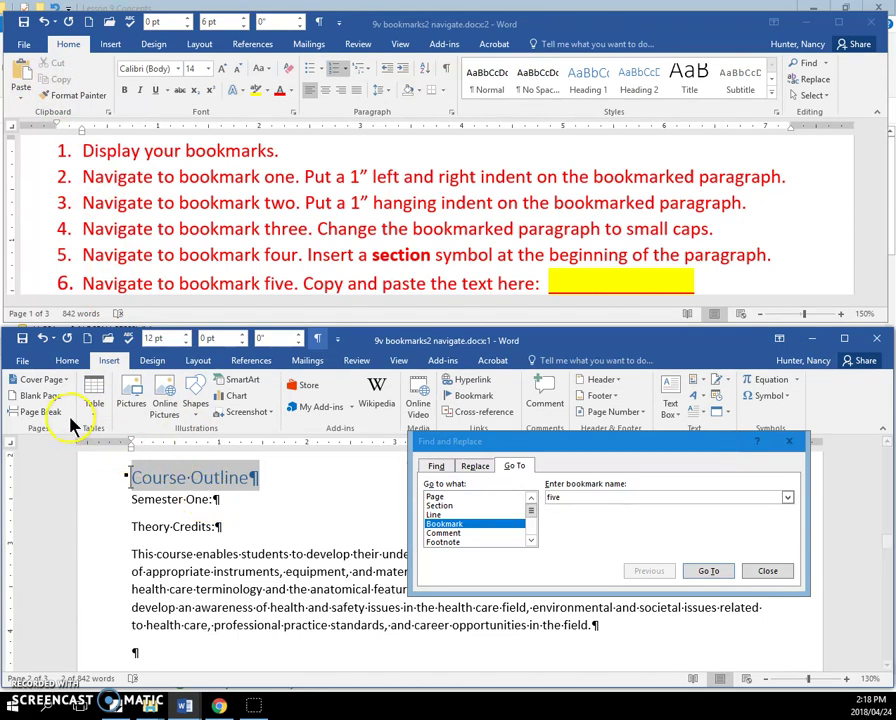
Copy 'Course Outline' into the upper document's yellow blank and delete the leftover placeholder.
left_click(66, 360)
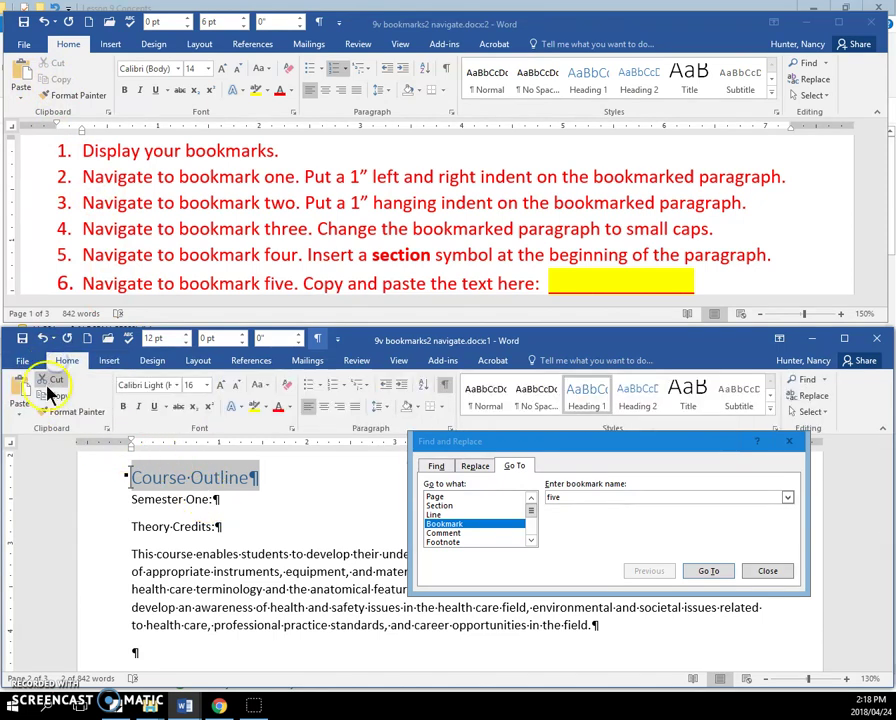
left_click(566, 285)
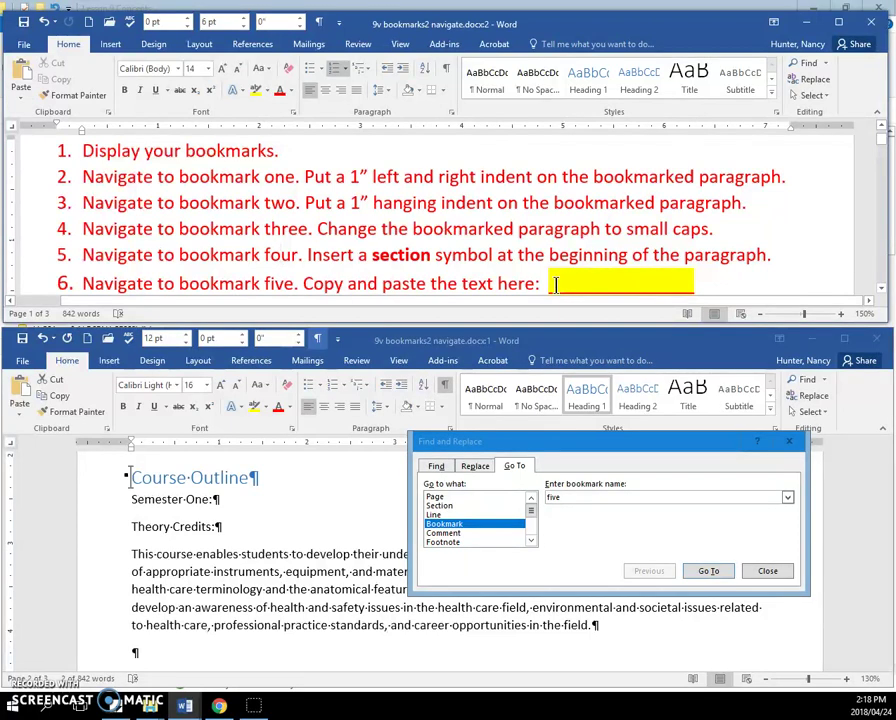
scroll(610, 276, "down", 1)
left_click(662, 210, "shift")
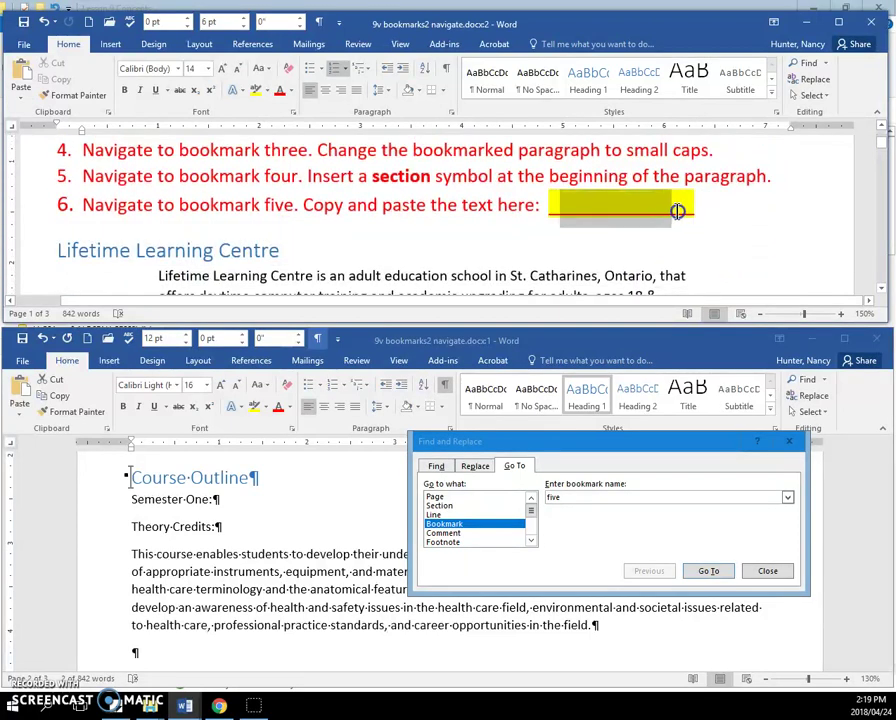
left_click(24, 74)
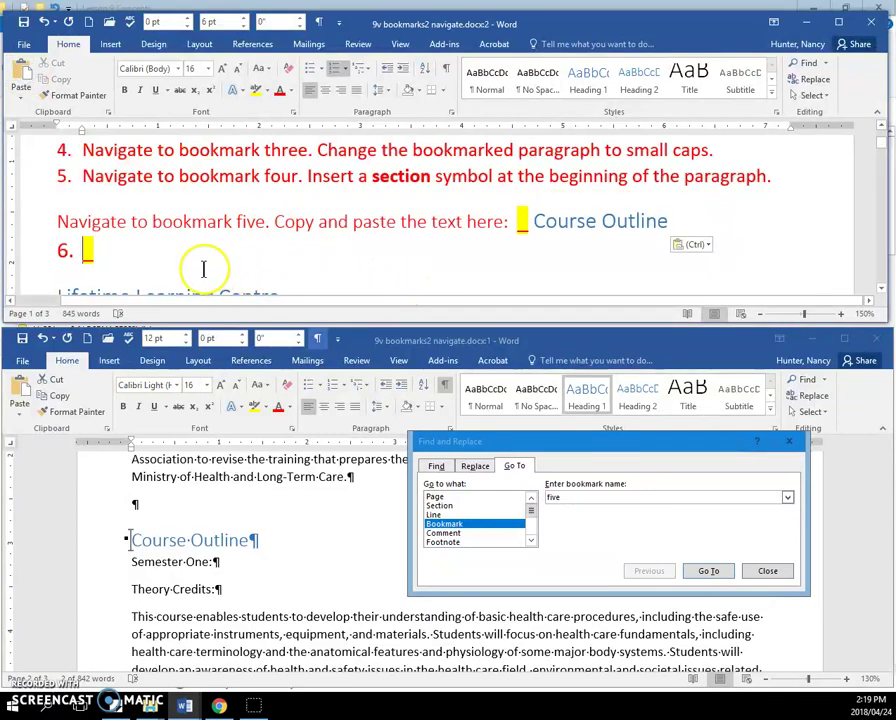
left_click(523, 222)
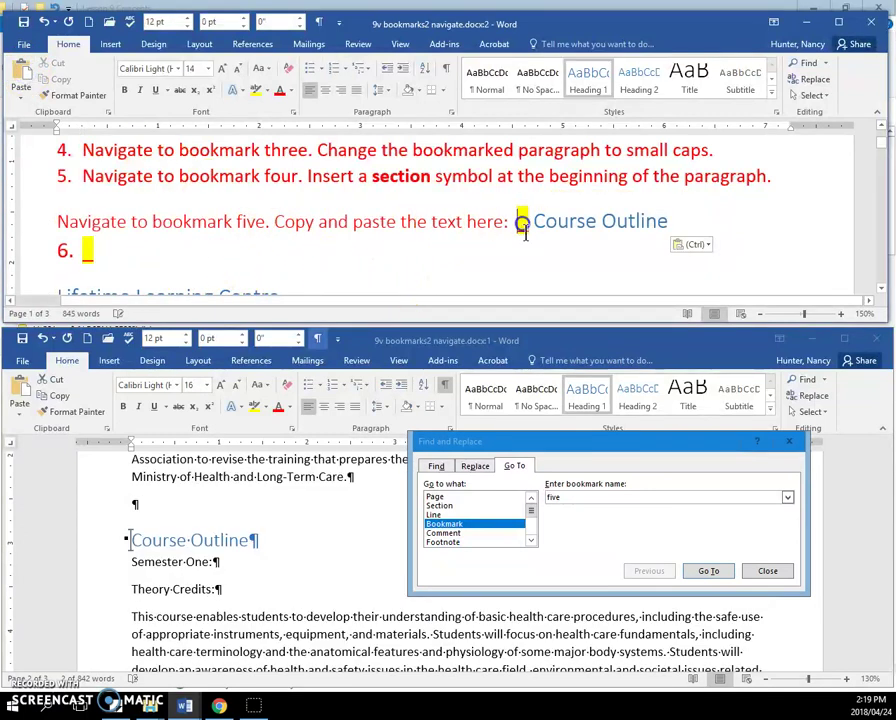
key("BackSpace")
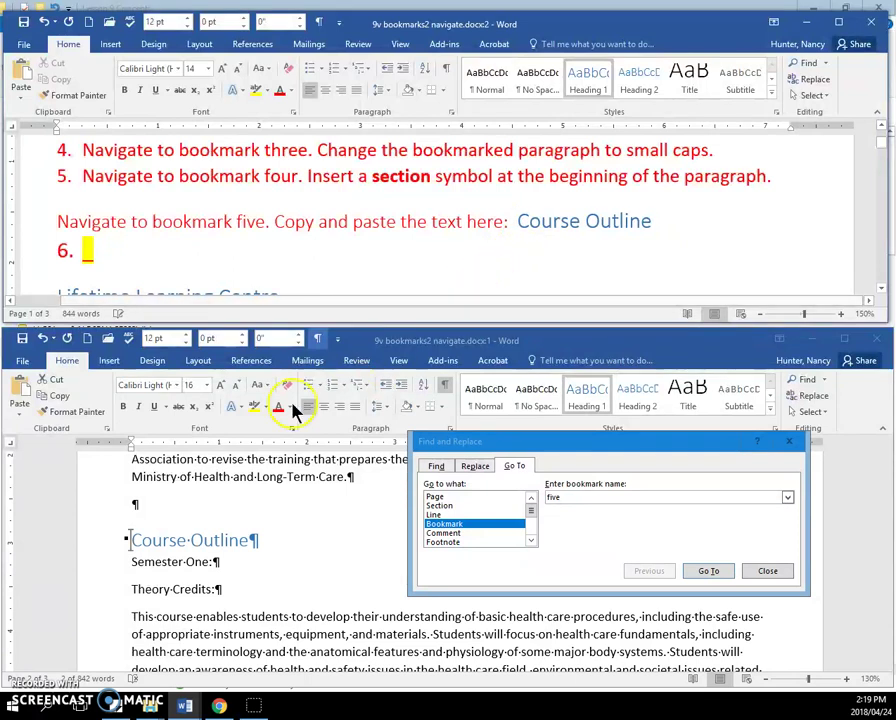